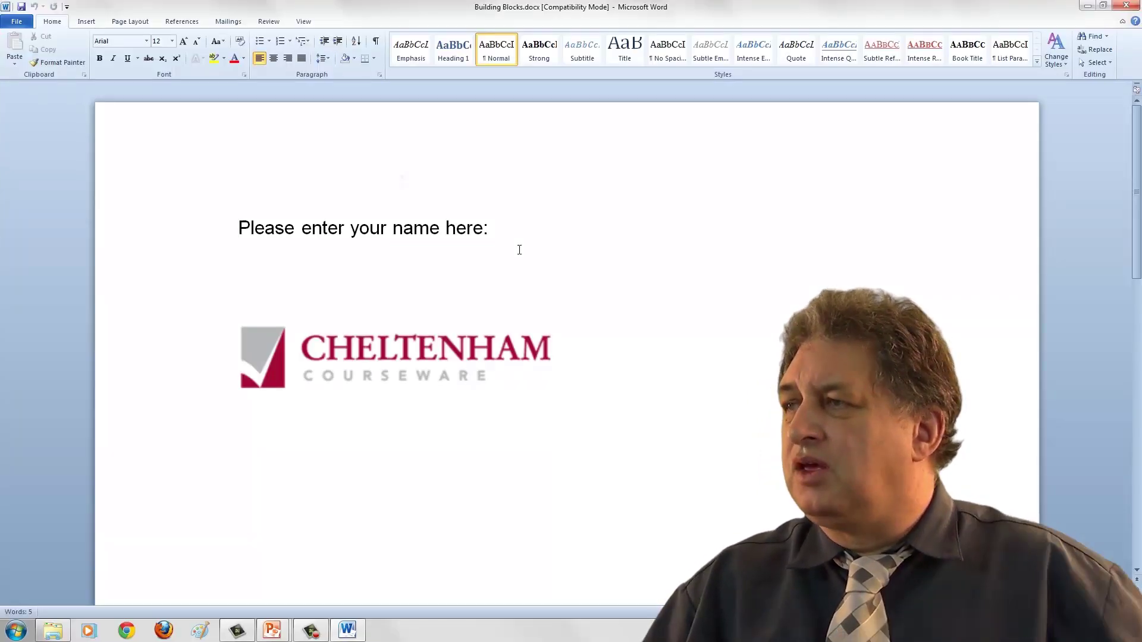
Step: Type your name after the prompt and save it as an AutoText building block named dm
left_click(521, 227)
type("Dav")
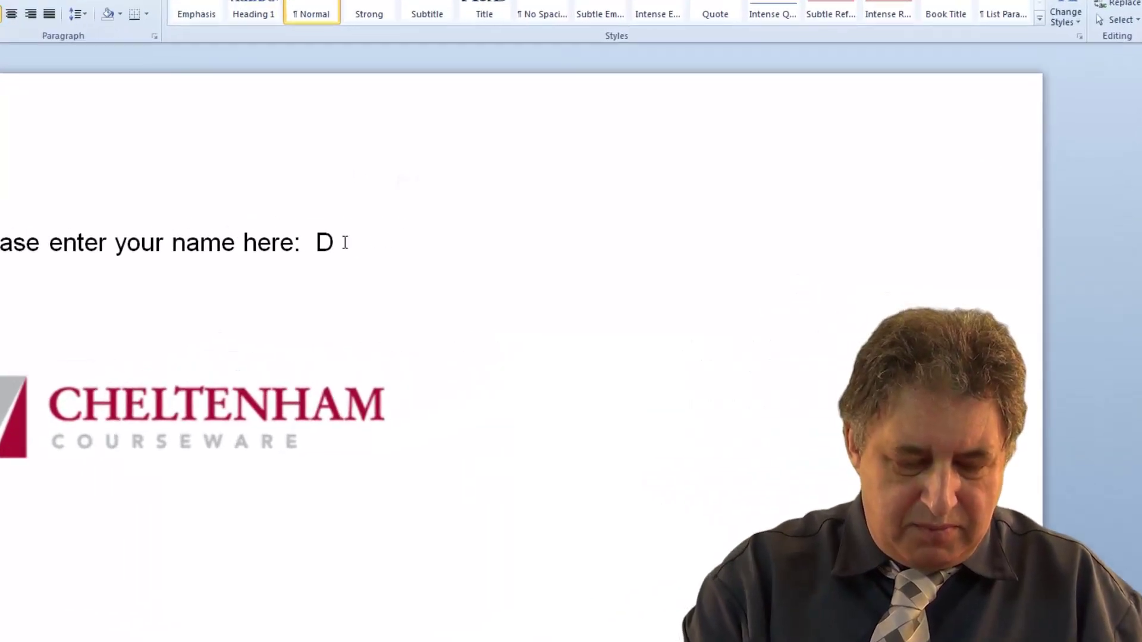
type("id Mu")
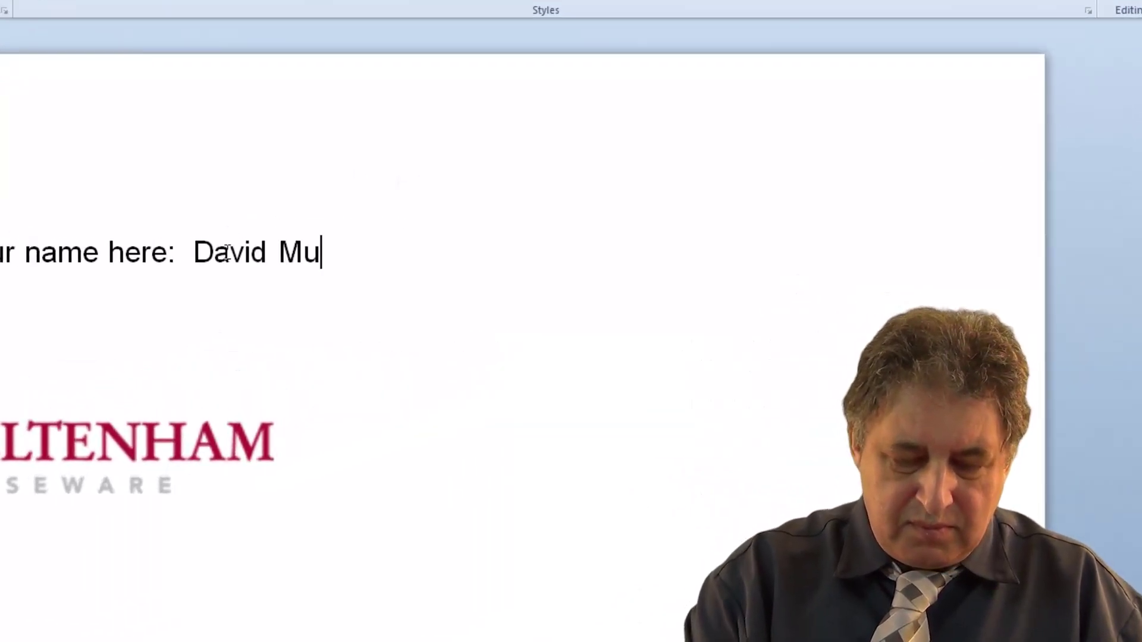
type("rray")
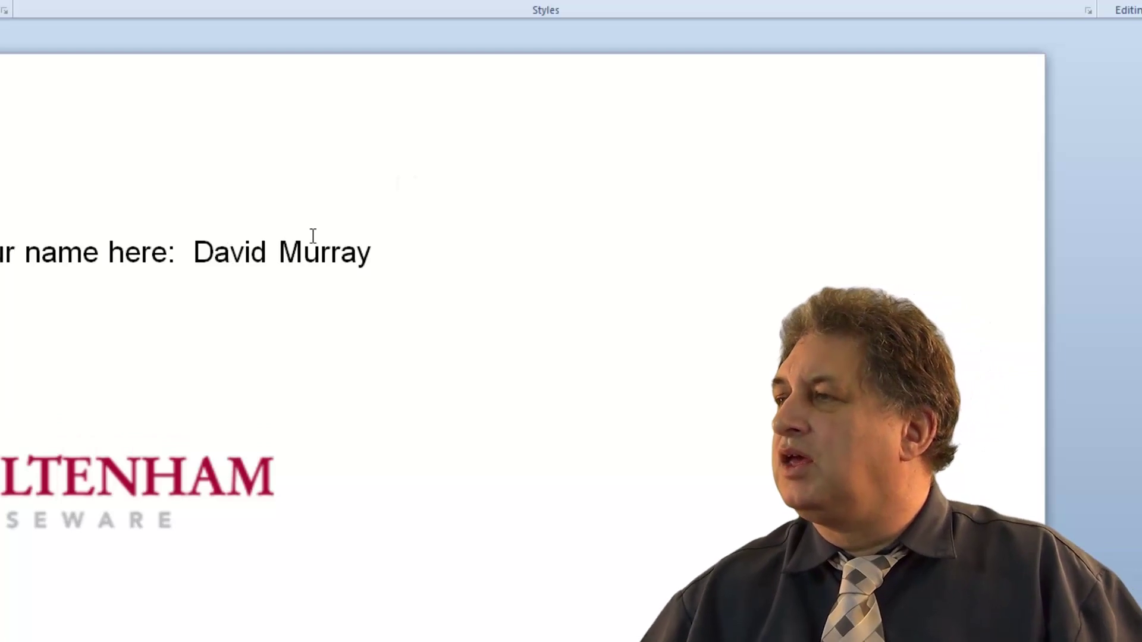
left_click_drag(374, 247, 193, 252)
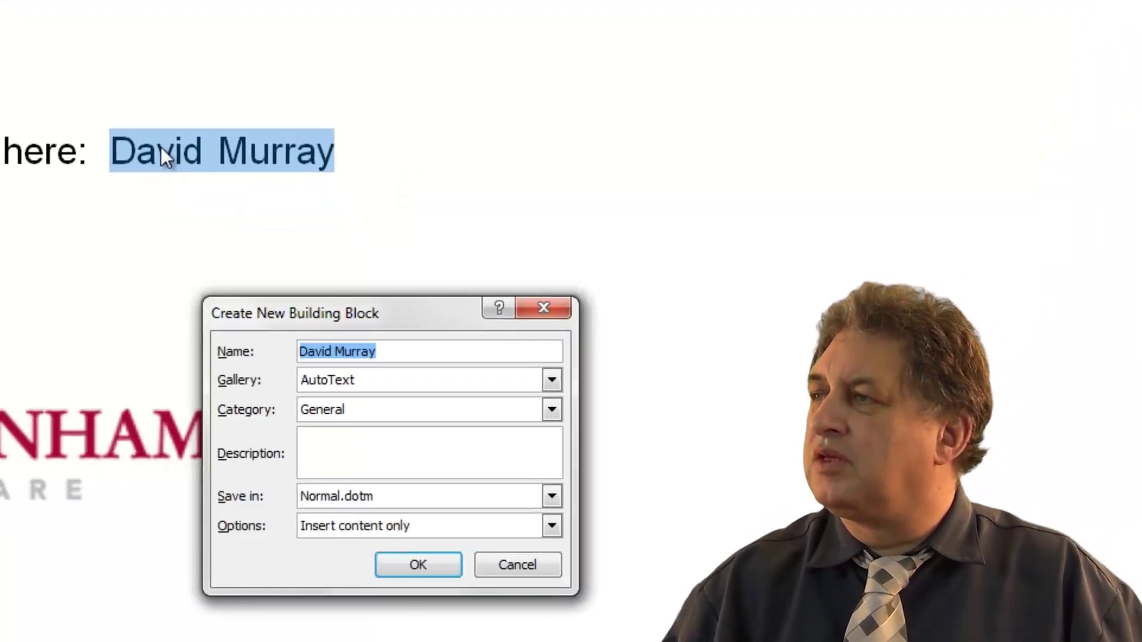
left_click_drag(294, 253, 151, 188)
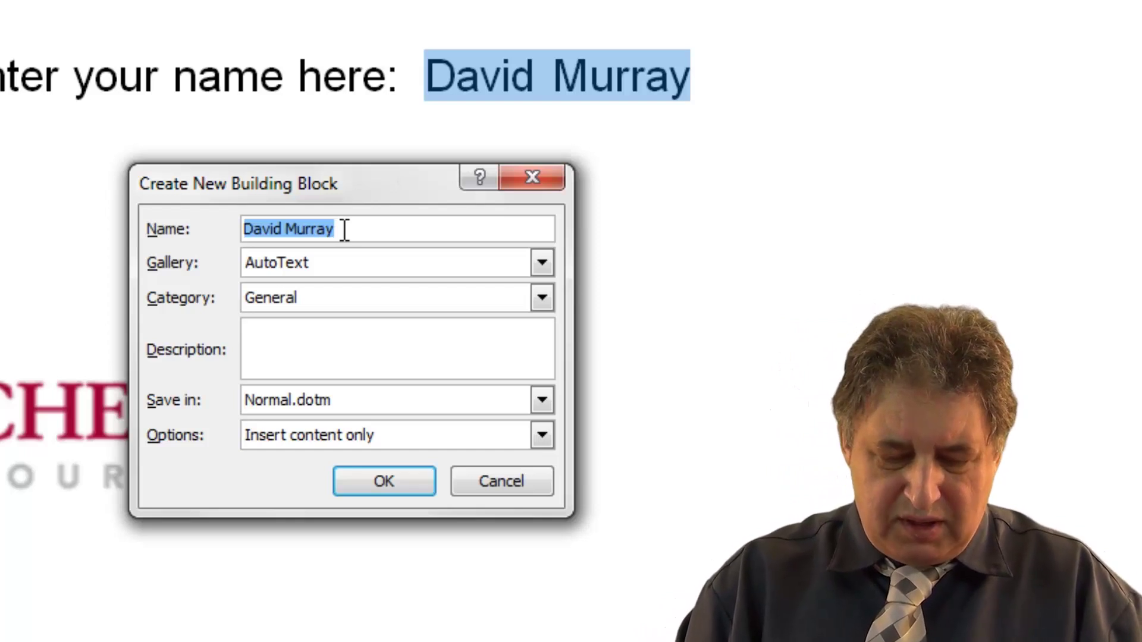
type("dm")
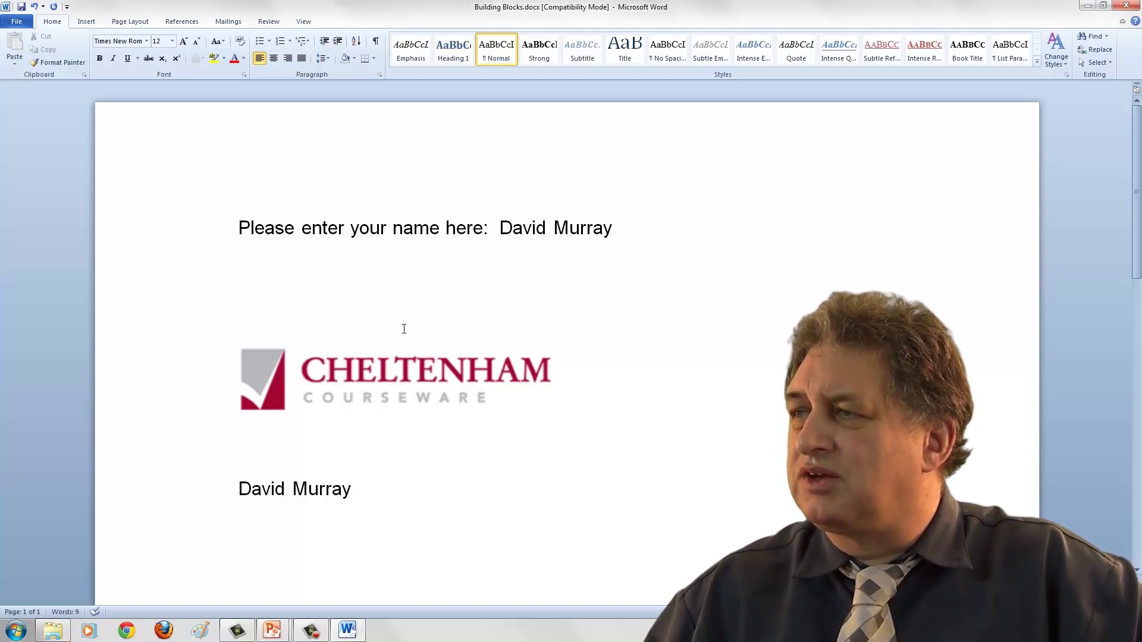
Step: Save the Cheltenham logo picture as an AutoText building block named lg
left_click(369, 382)
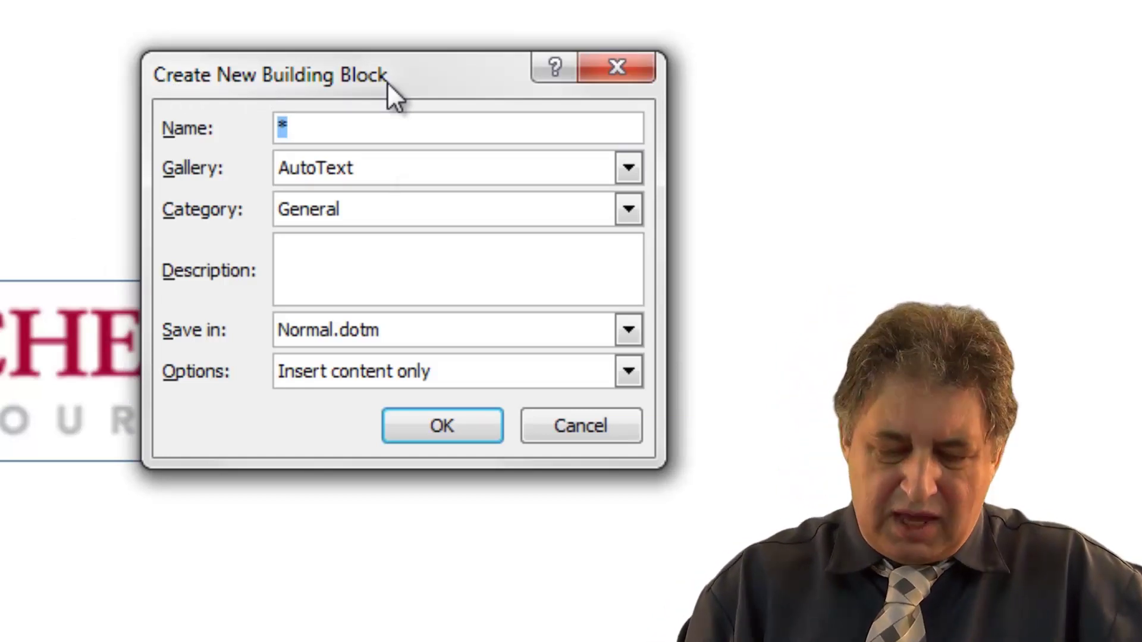
type("lg")
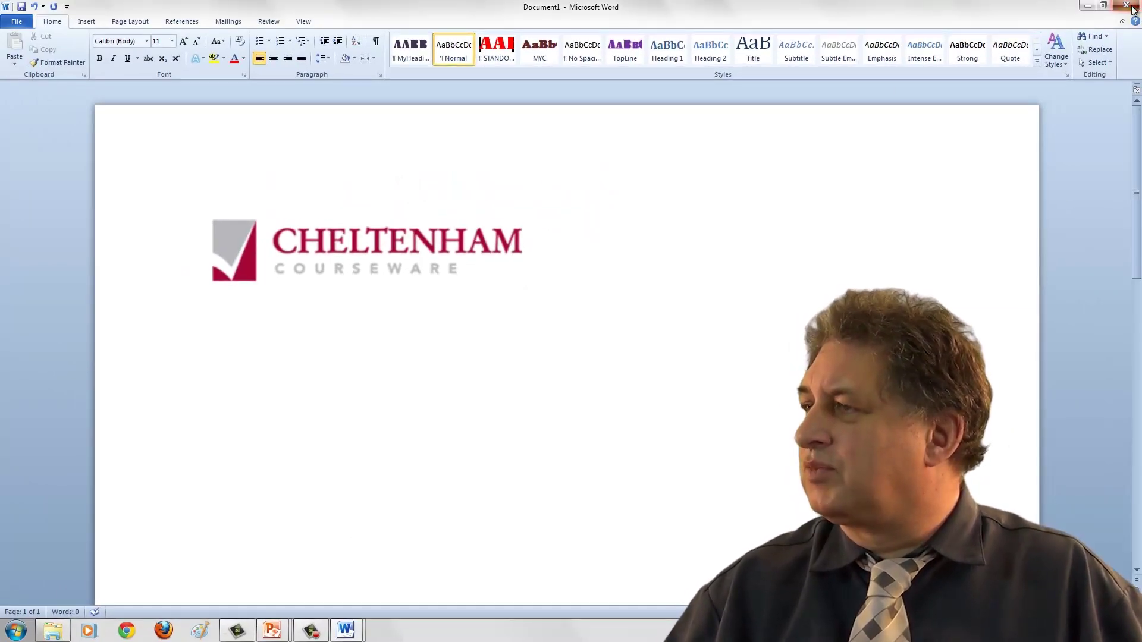
Step: Close the Document1 test document
left_click(1126, 5)
Step: Dismiss Document1's save prompt, then select the name and abandon a first building block attempt
left_click(587, 331)
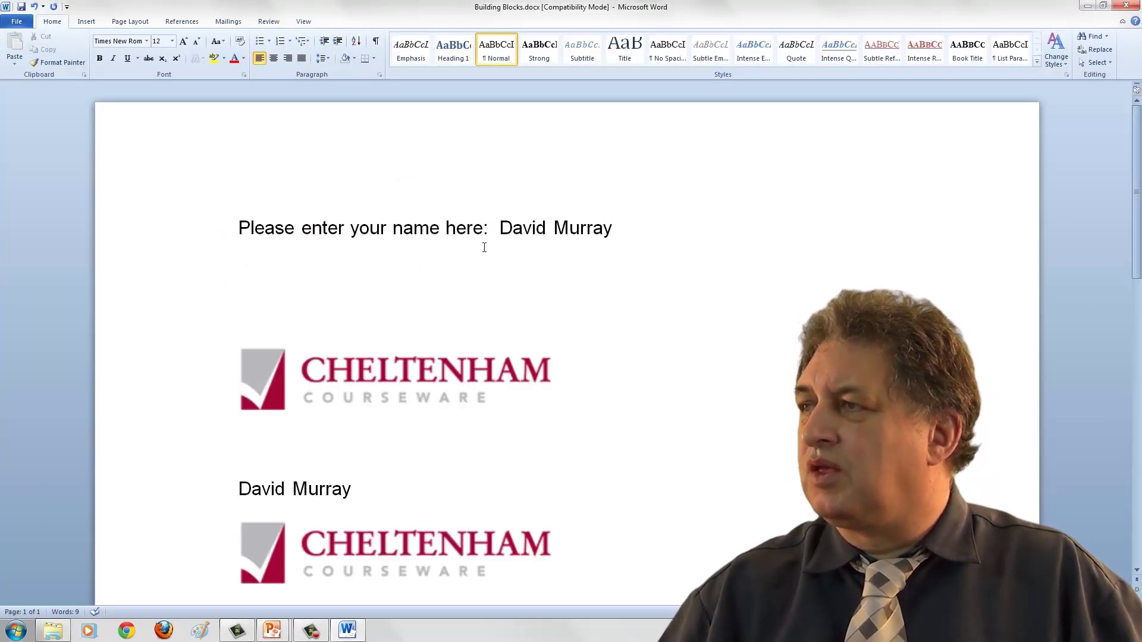
left_click_drag(499, 231, 612, 231)
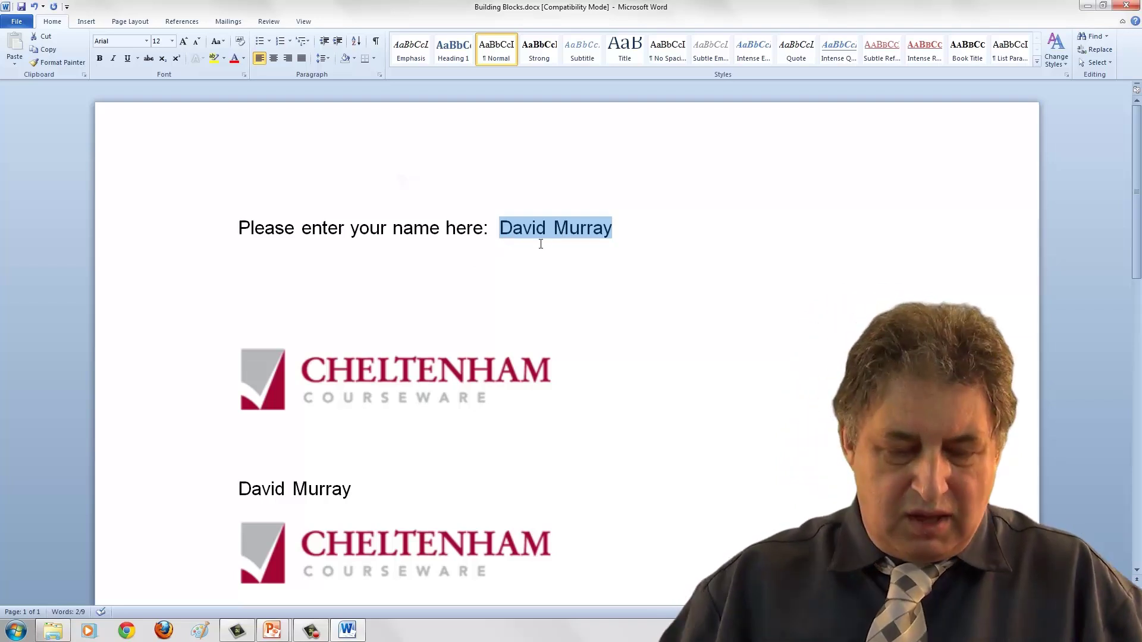
key("alt+F3")
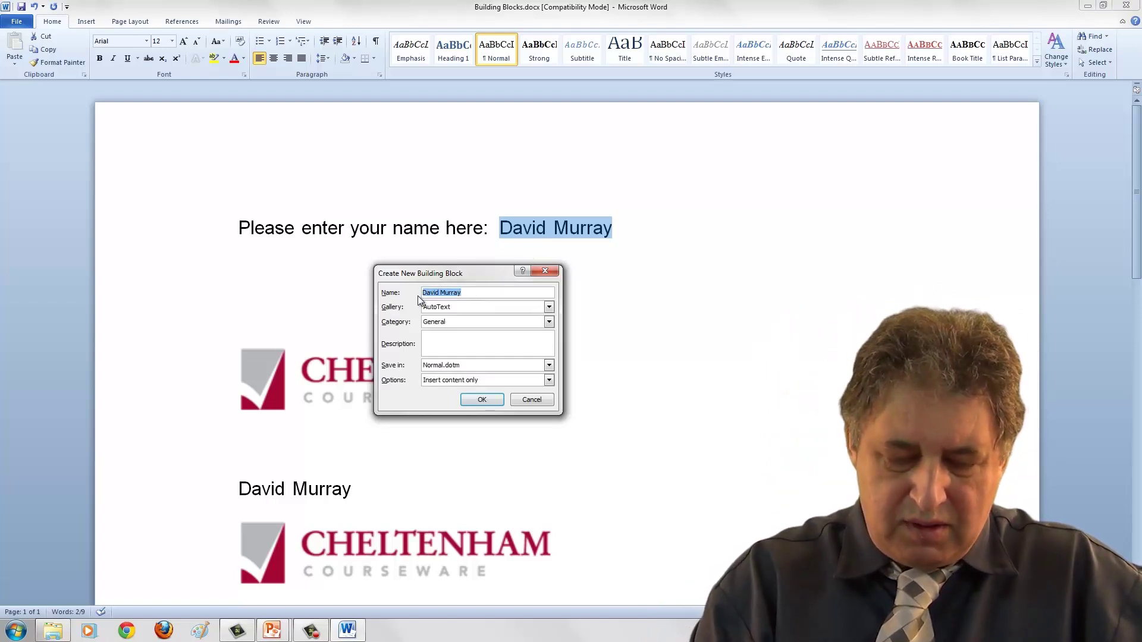
type("d")
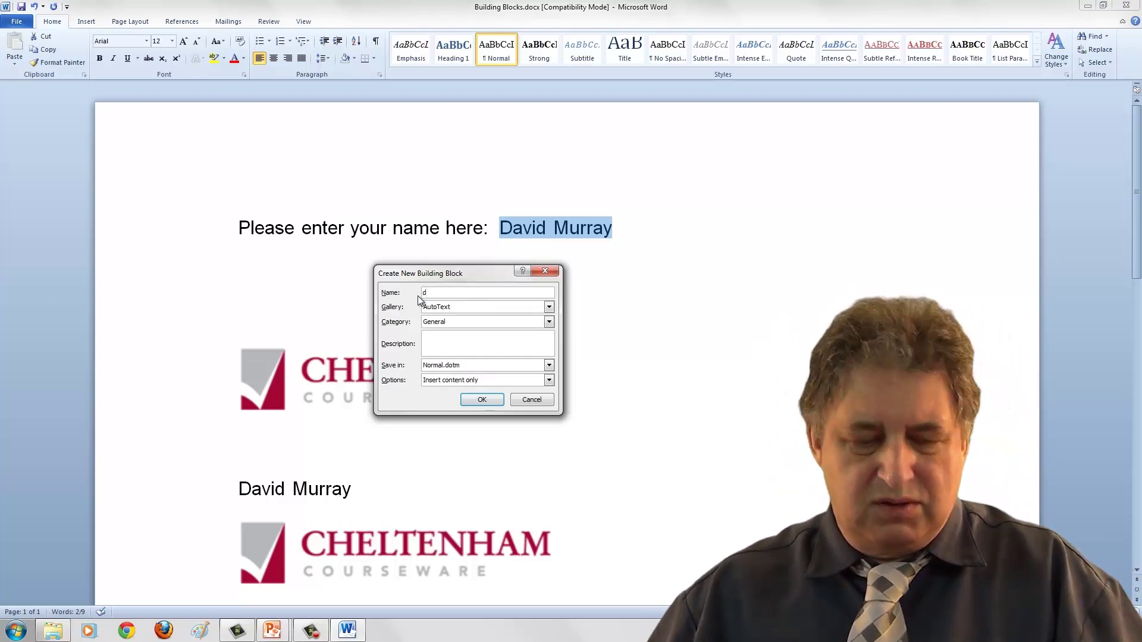
key("Return")
Step: Add a middle initial to the name and redefine the dm AutoText entry with it
left_click(558, 228)
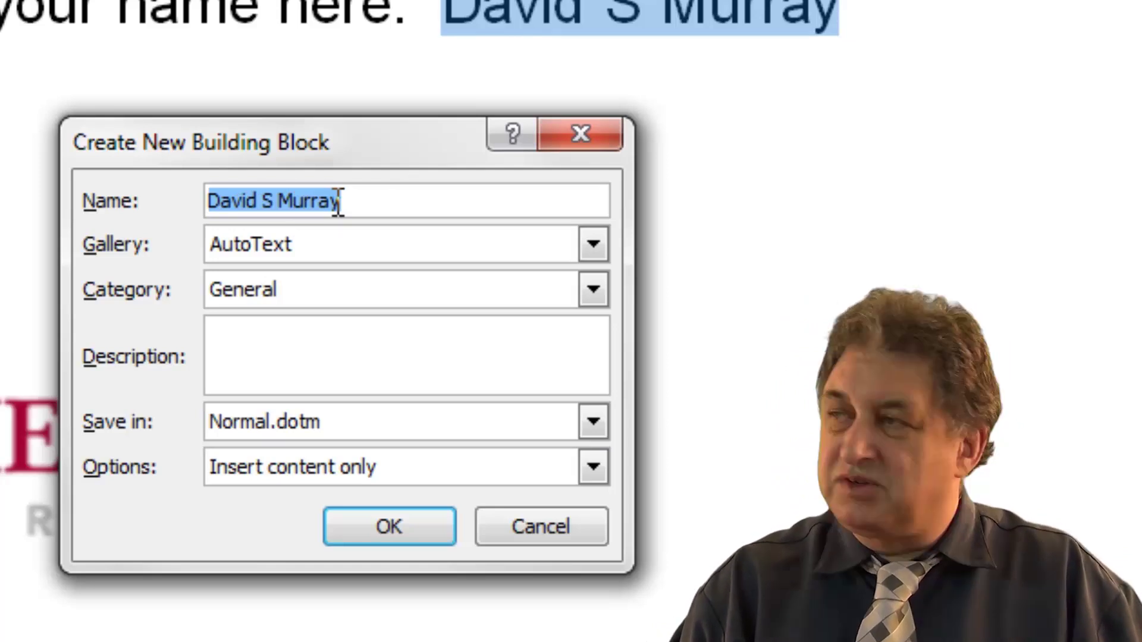
type("dm")
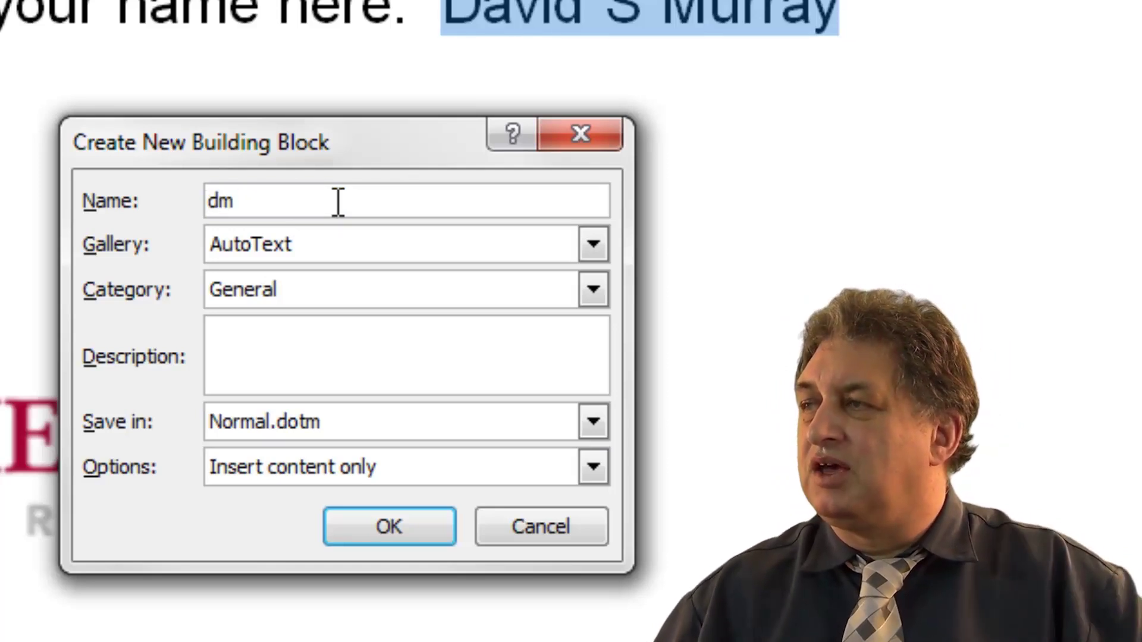
left_click(399, 526)
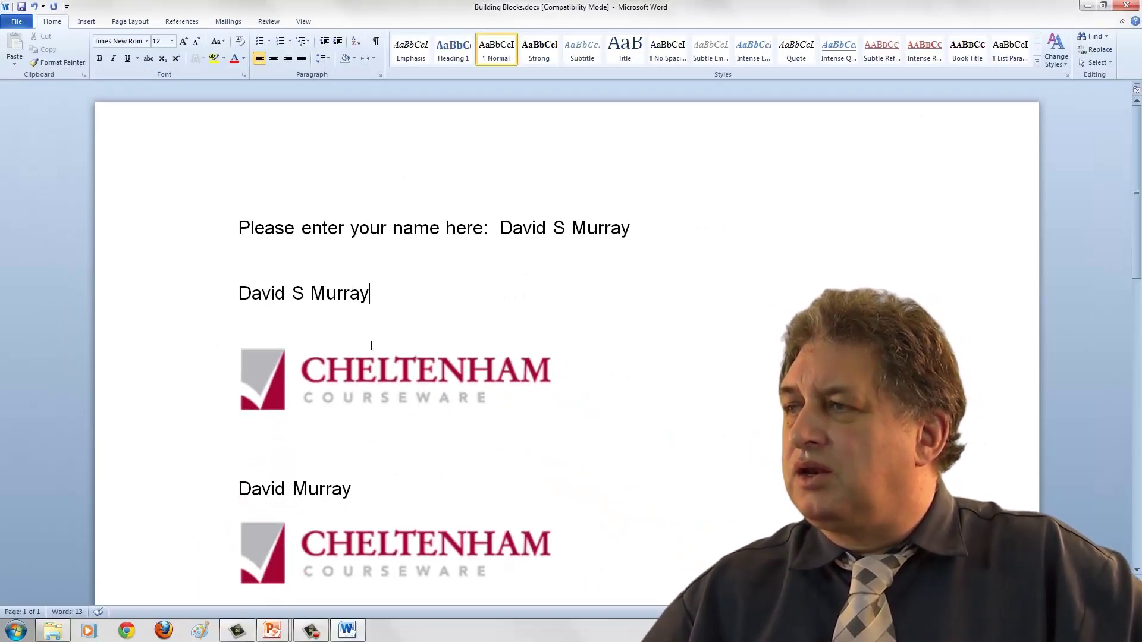
Step: Open the Building Blocks Organizer from Insert > Quick Parts and preview the dm entry
left_click(377, 323)
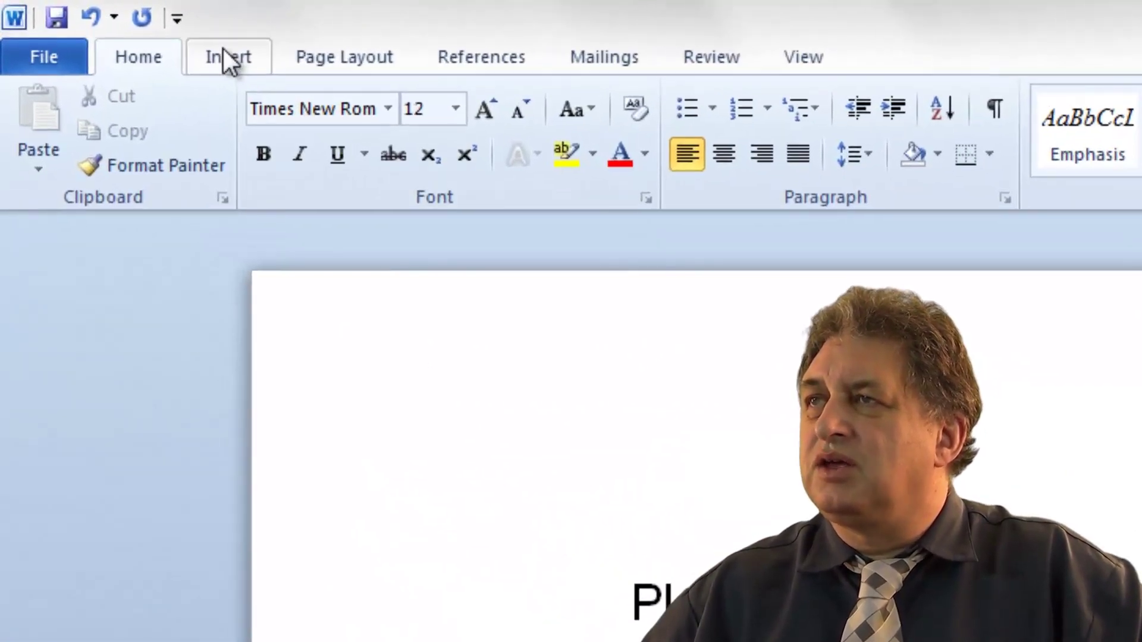
left_click(227, 55)
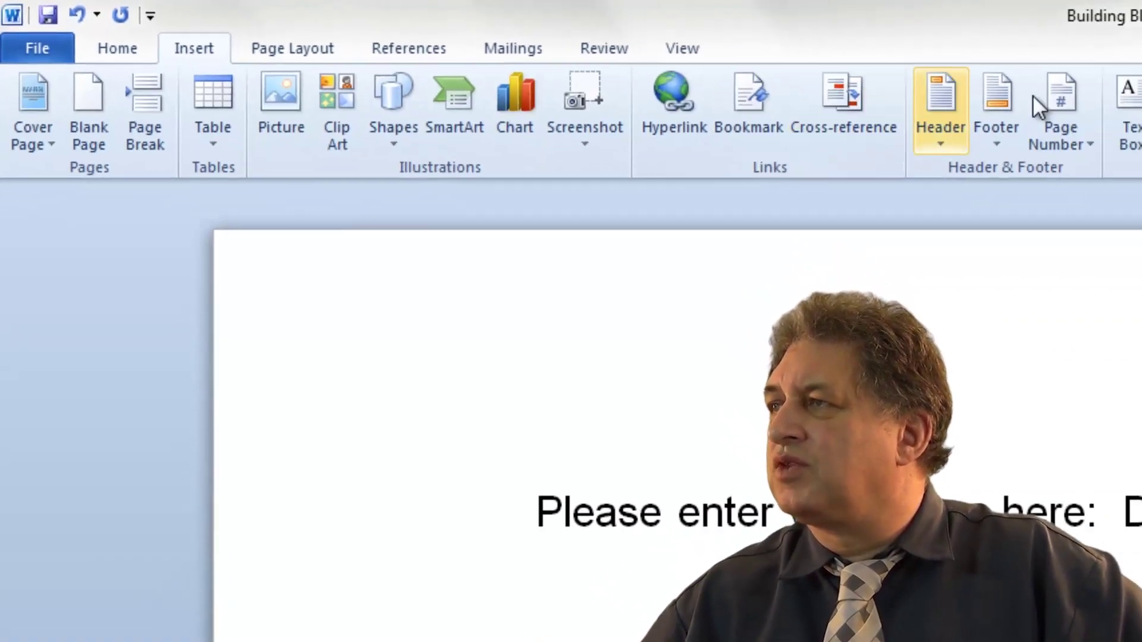
left_click(1019, 104)
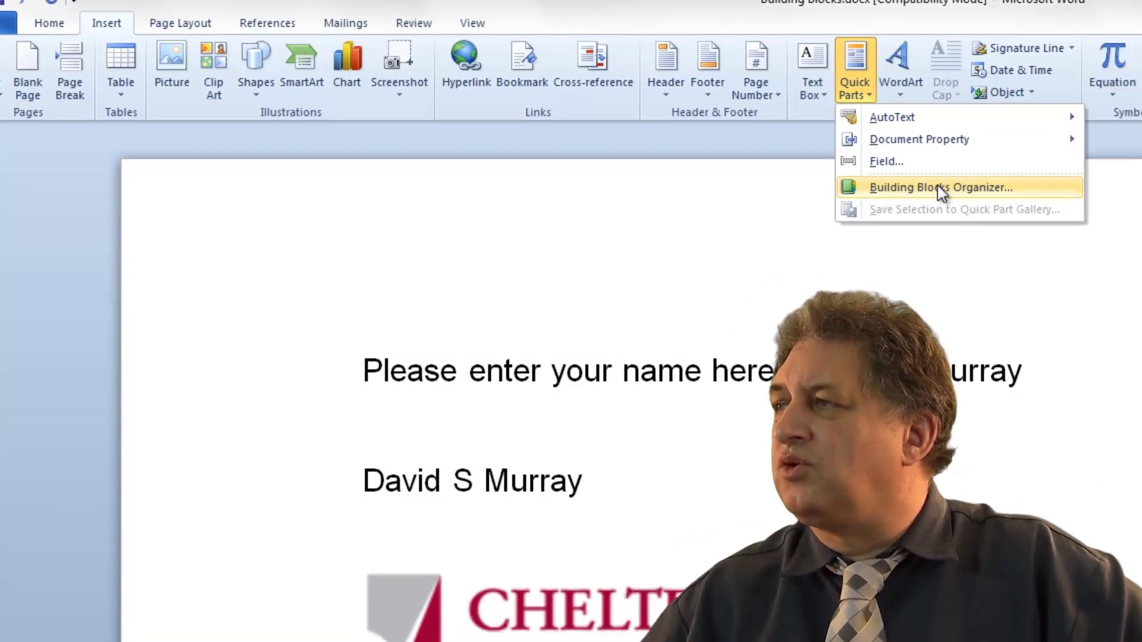
left_click(937, 187)
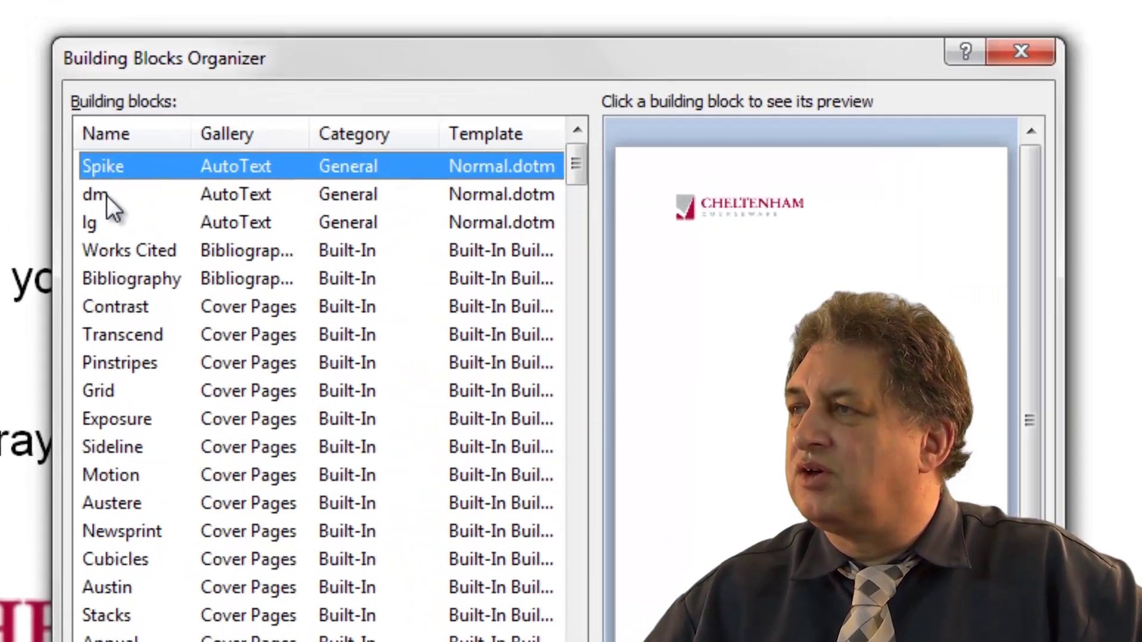
left_click(72, 132)
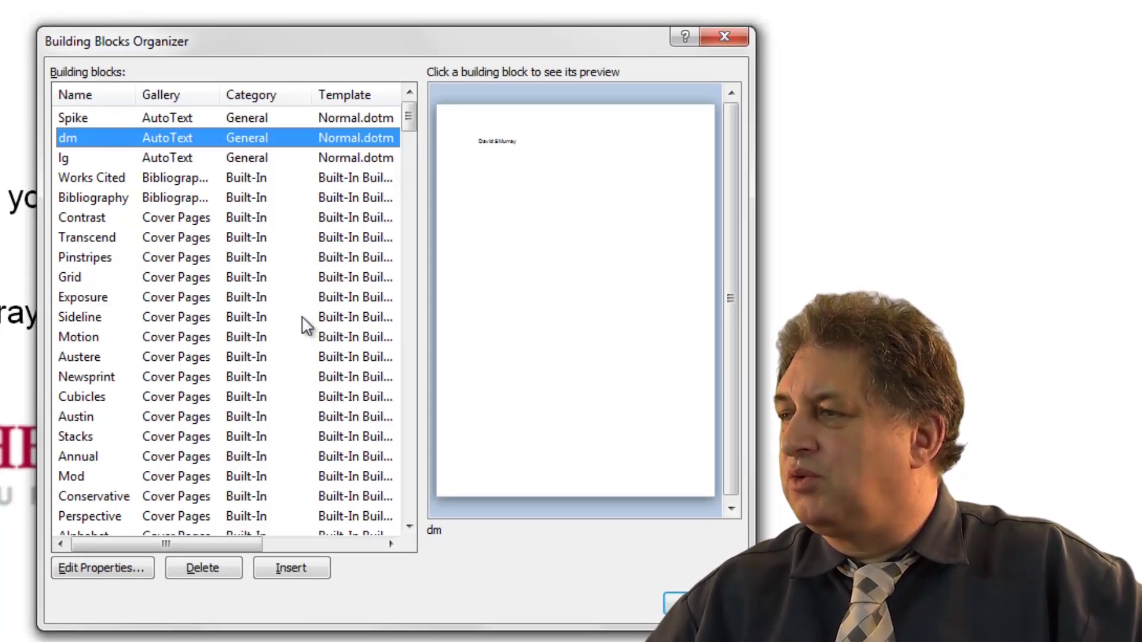
Step: Delete the dm and lg building blocks from the organizer
left_click(209, 569)
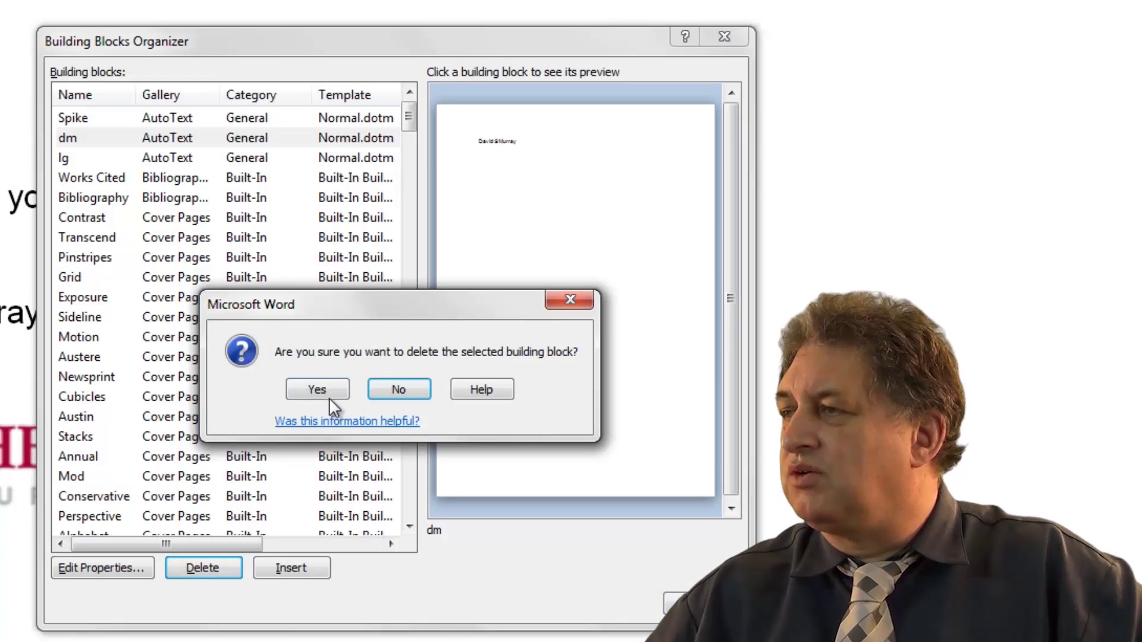
left_click(331, 393)
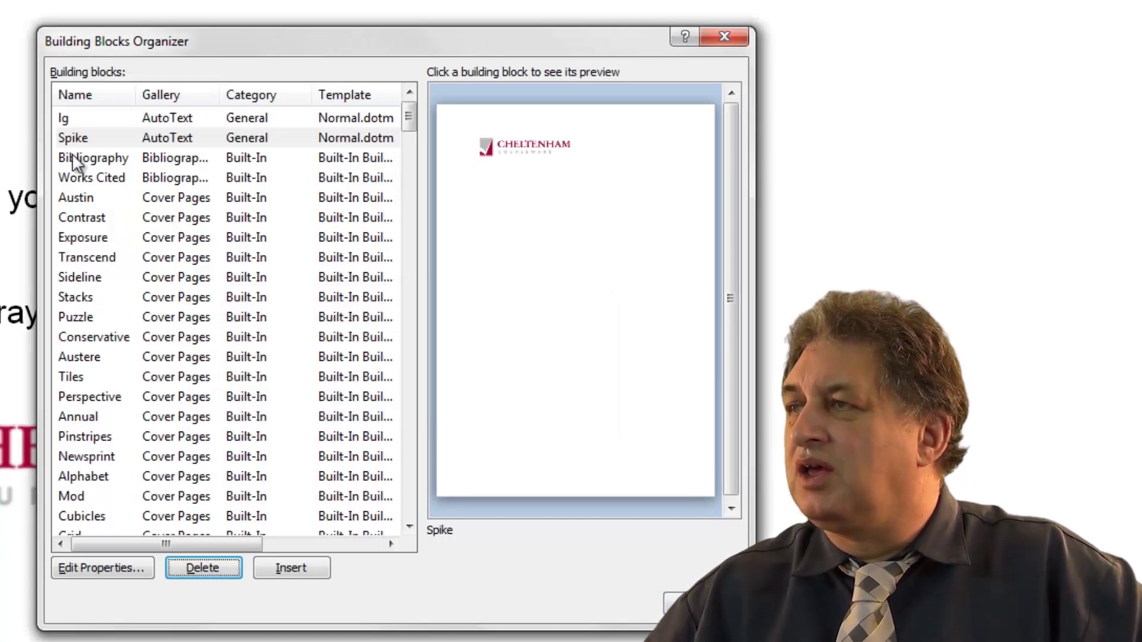
left_click(77, 119)
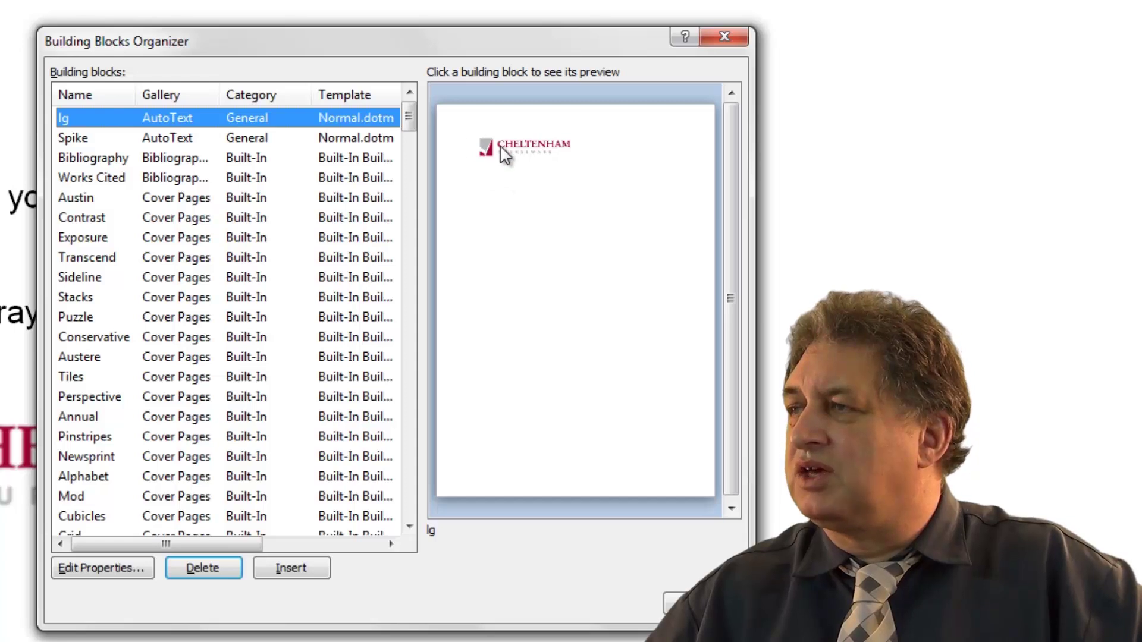
left_click(214, 572)
left_click(321, 389)
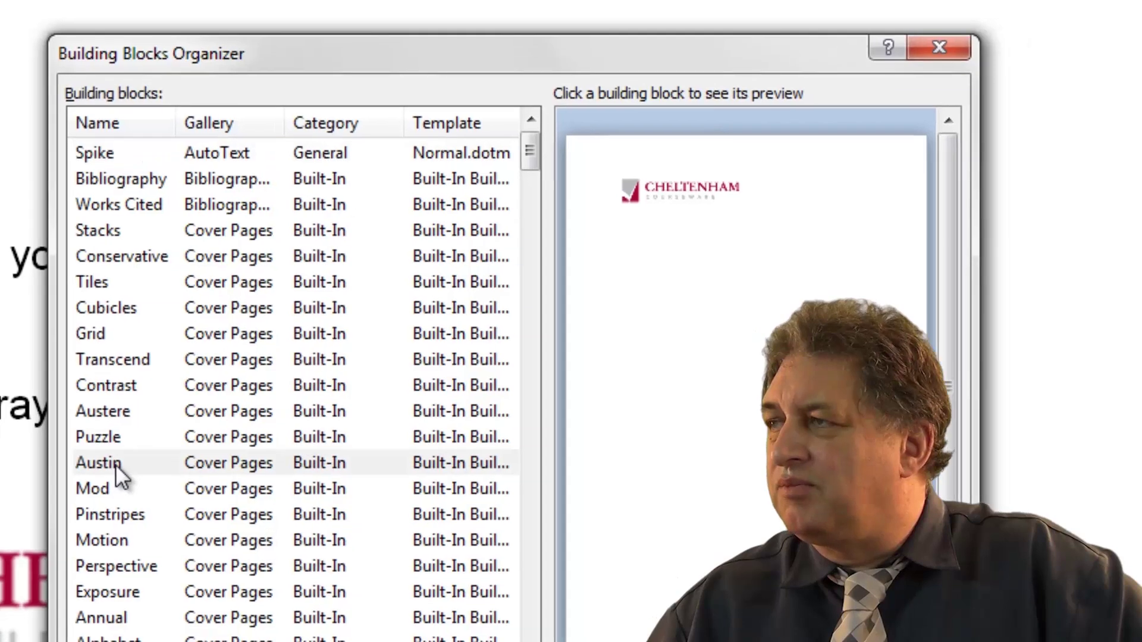
Step: Preview the Austin, Mod, Pinstripes and Motion cover page designs
left_click(121, 476)
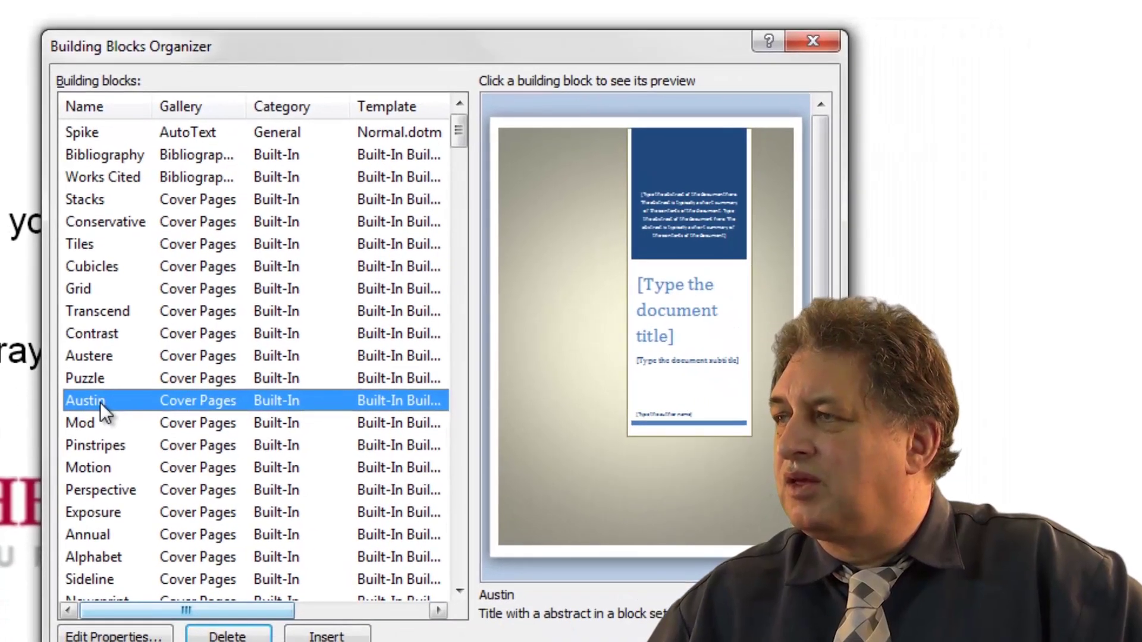
left_click(98, 424)
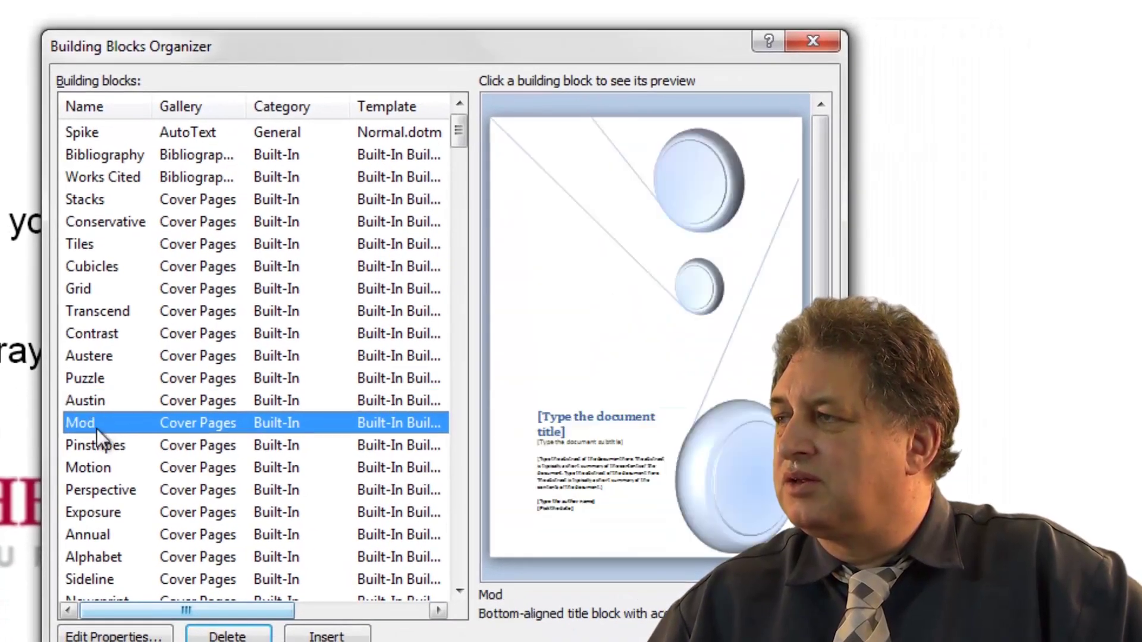
left_click(96, 446)
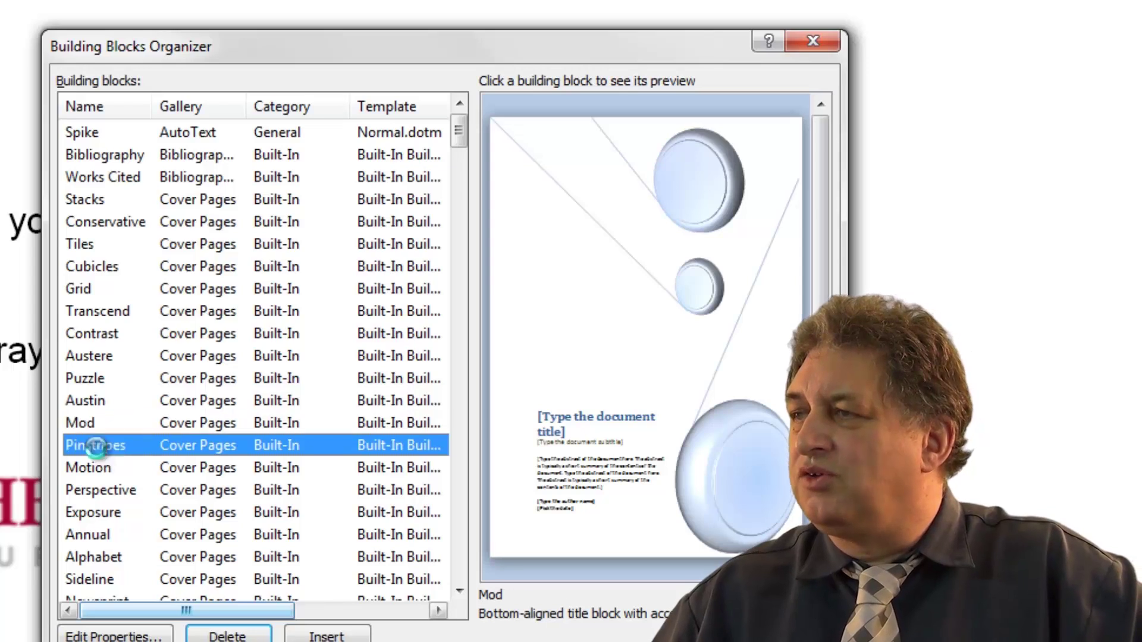
left_click(97, 469)
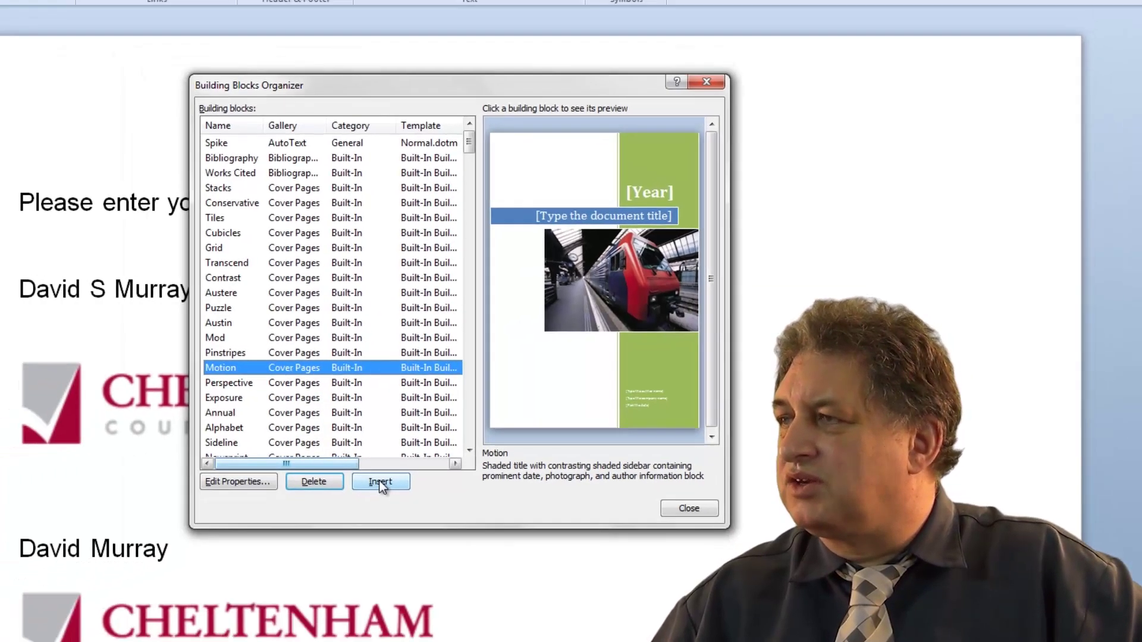
Step: Insert the Motion cover page and check it in print preview
left_click(265, 520)
scroll(528, 398, "down", 10)
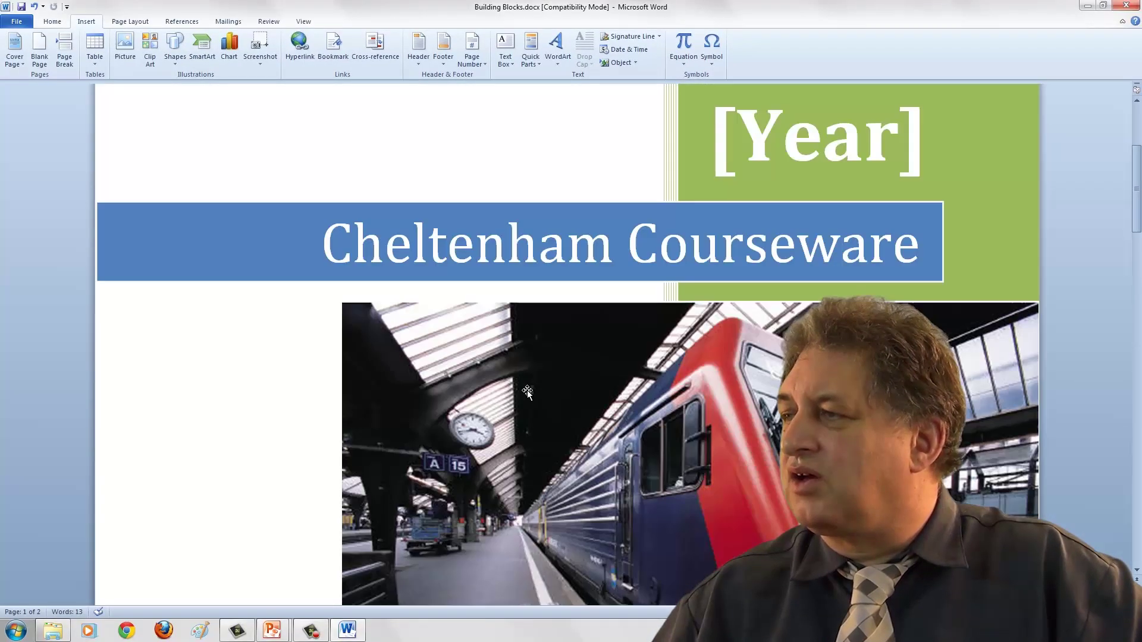
scroll(528, 391, "up", 10)
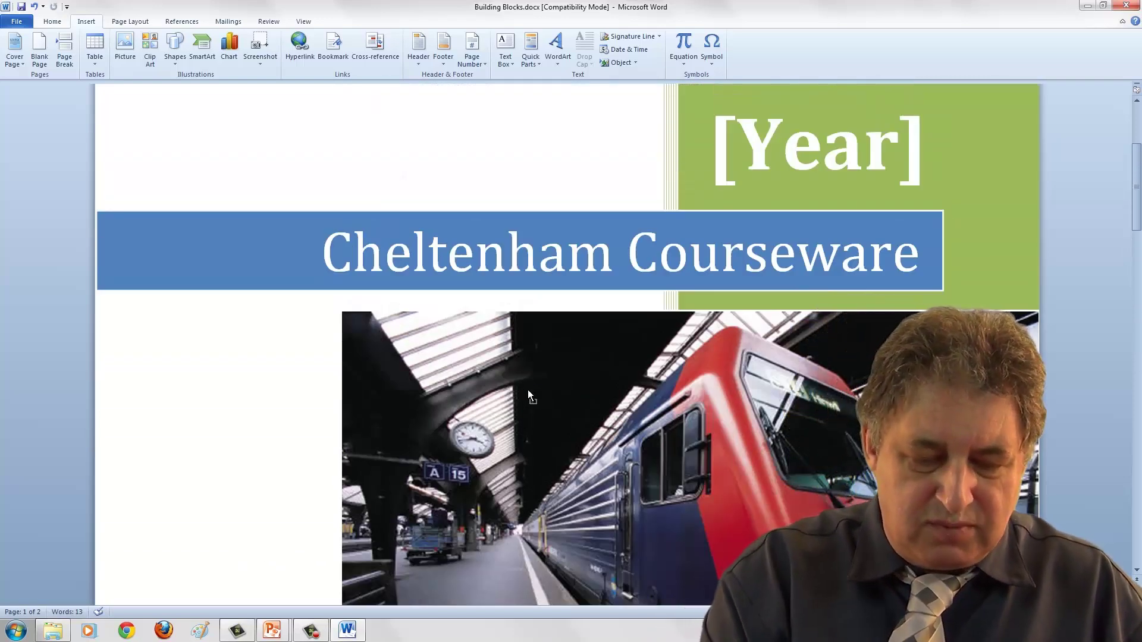
key("ctrl+p")
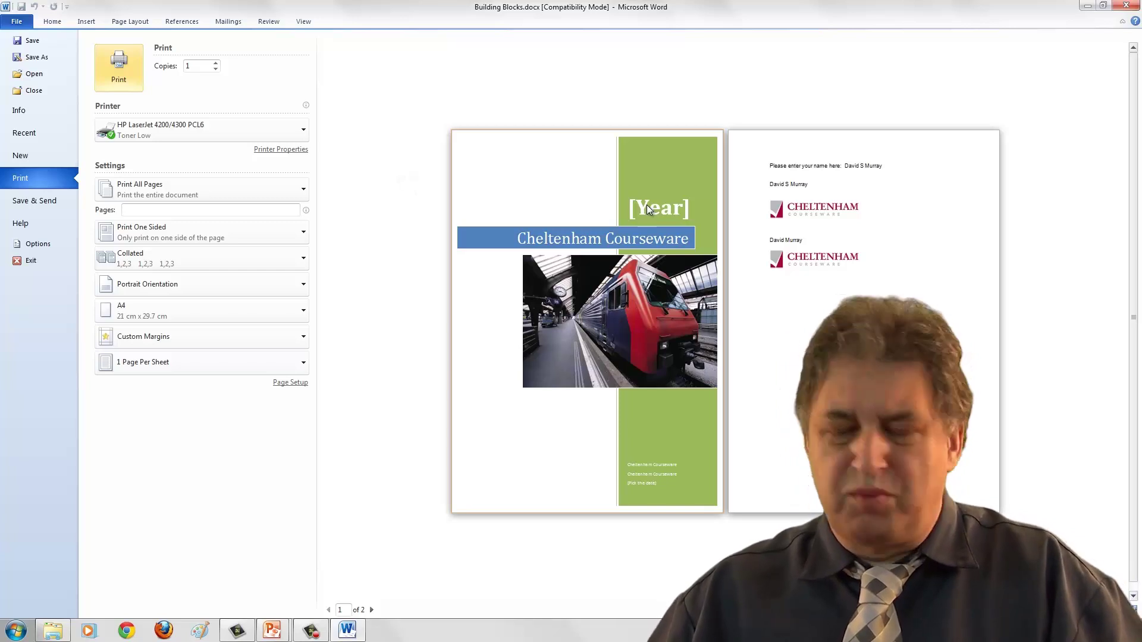
key("Escape")
Step: Set the Motion cover page date to 8/30/2012 from its calendar, filling the year with 2012
left_click(767, 272)
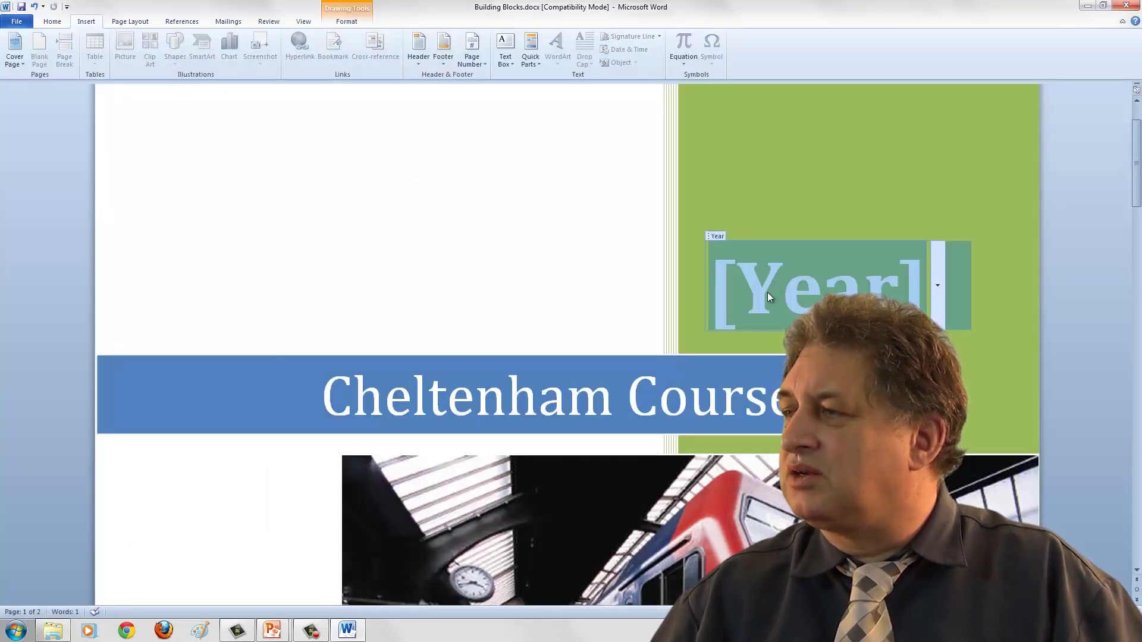
scroll(558, 388, "up", 1)
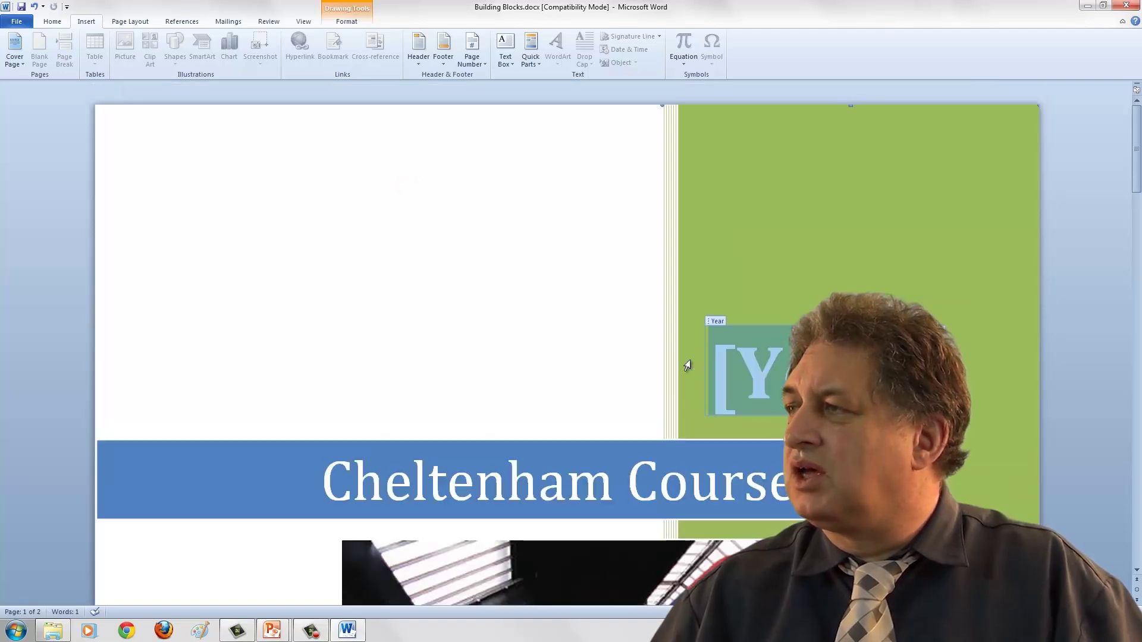
scroll(684, 370, "down", 5)
scroll(684, 370, "down", 10)
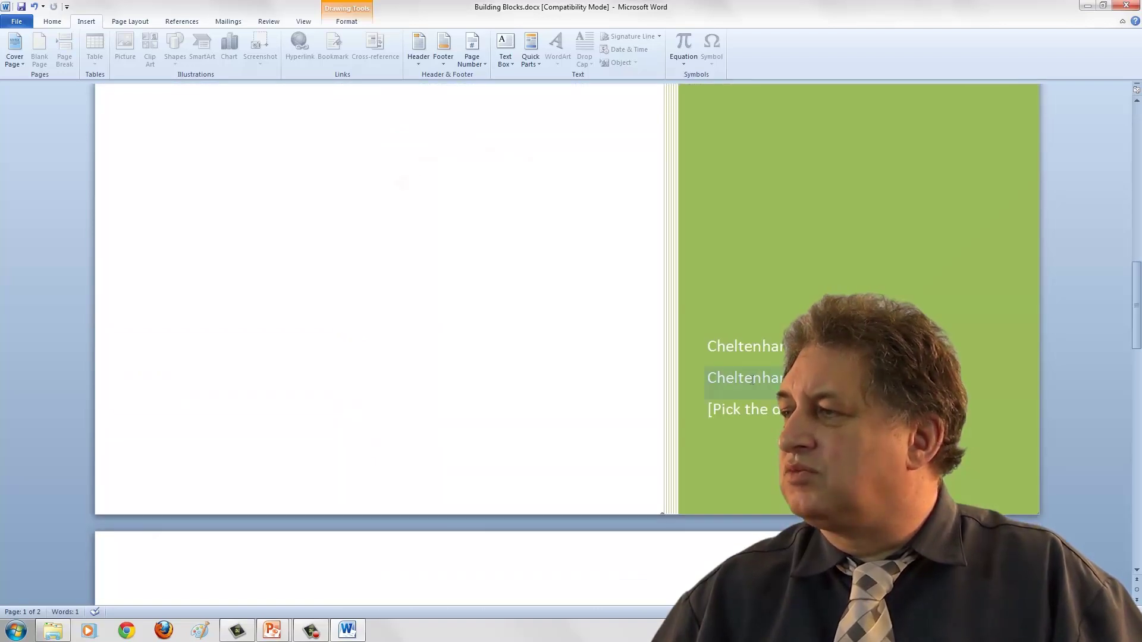
left_click(755, 415)
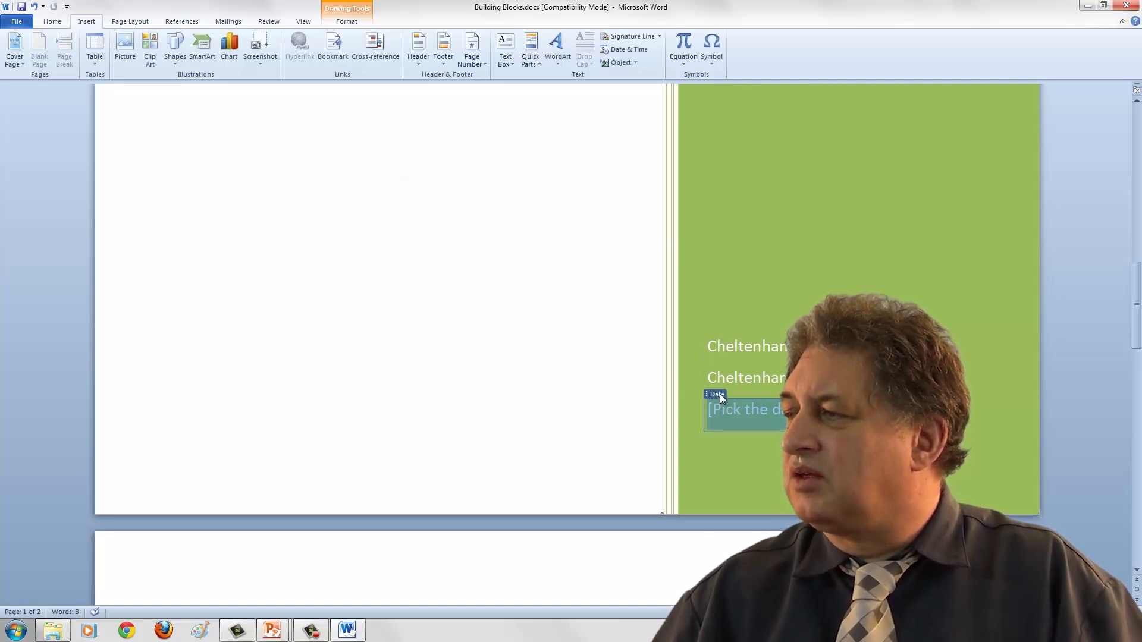
left_click(828, 410)
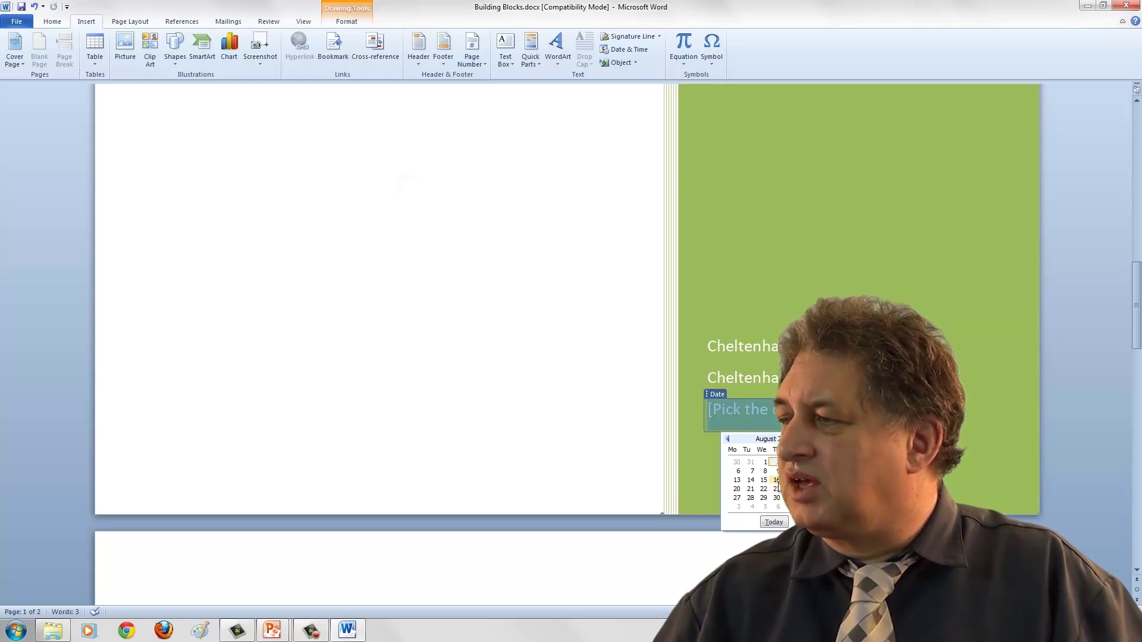
left_click(777, 499)
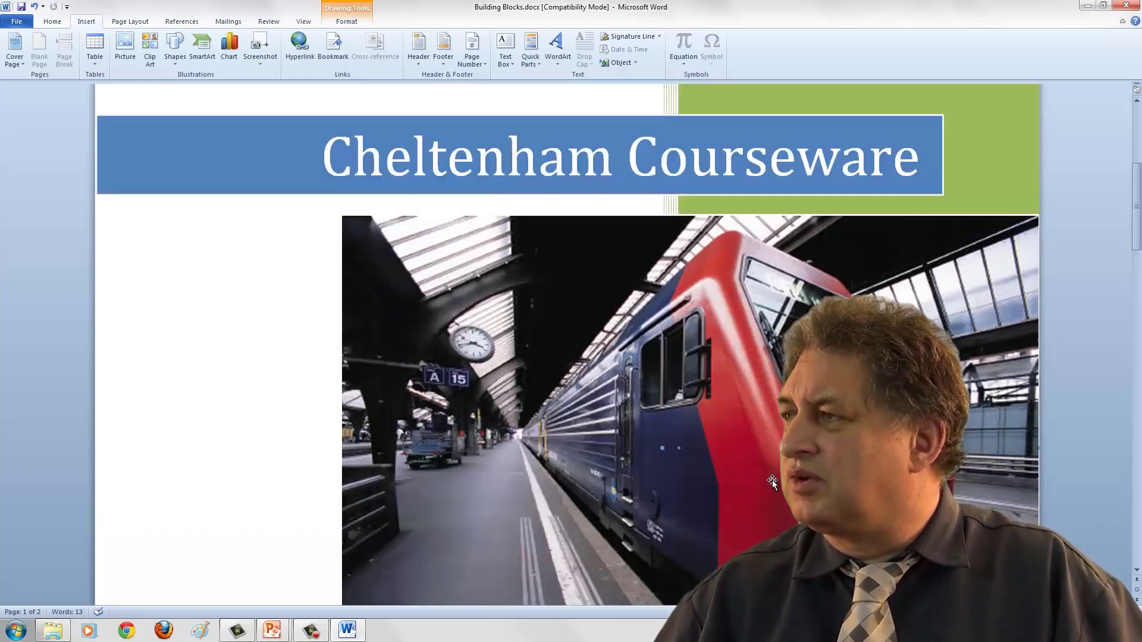
scroll(772, 480, "up", 3)
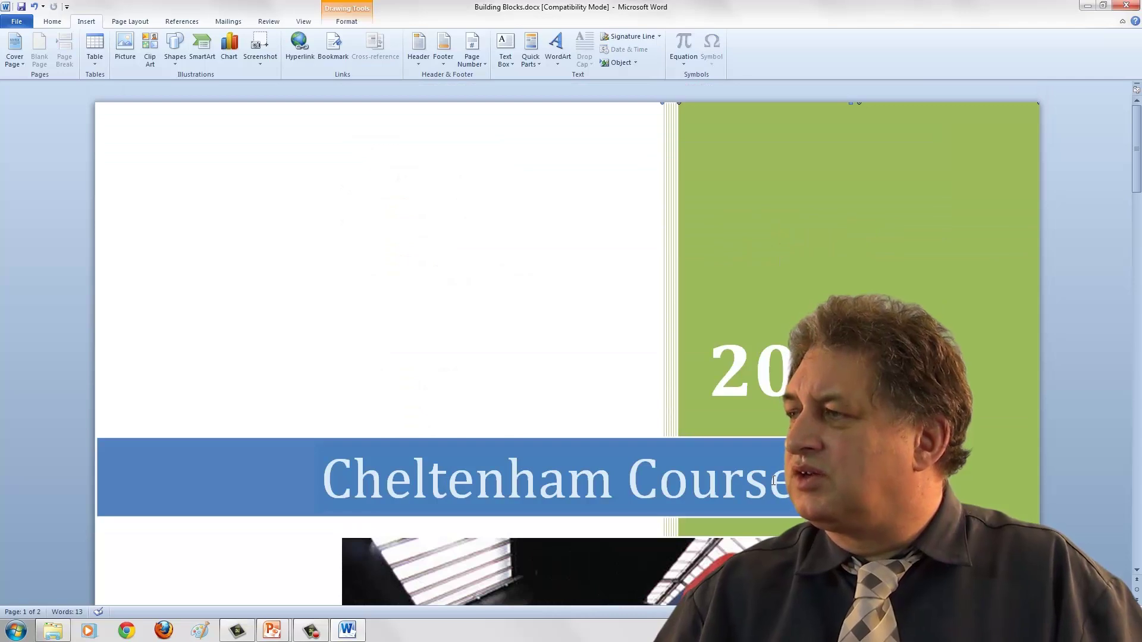
scroll(772, 480, "down", 15)
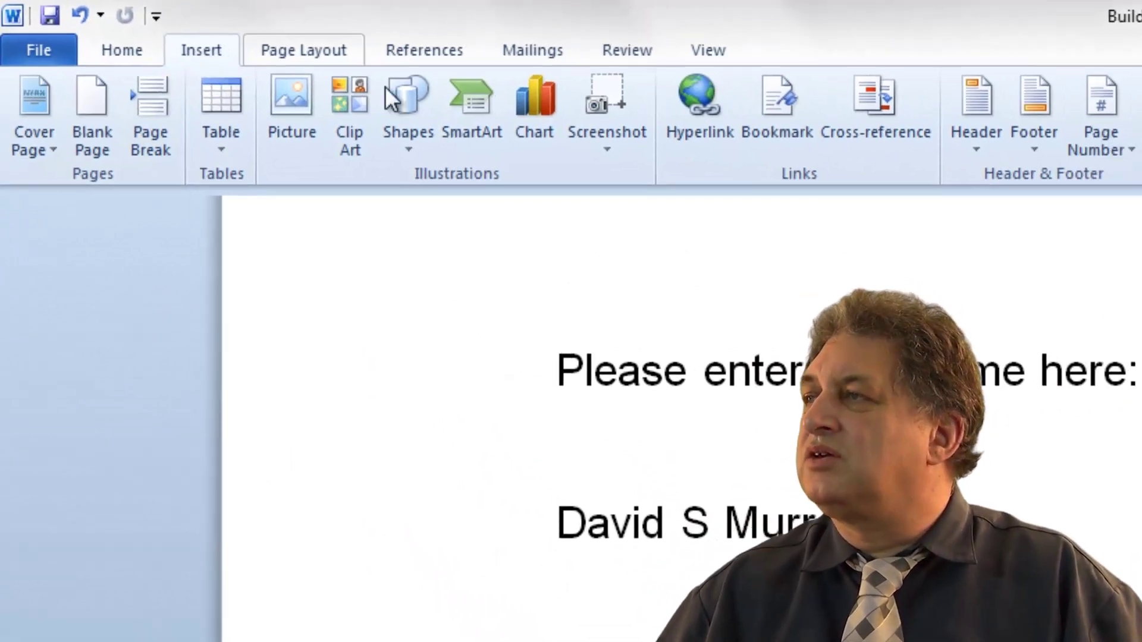
Step: Preview Motion, Exposure and Perspective in the Building Blocks Organizer, then insert Perspective
left_click(1105, 104)
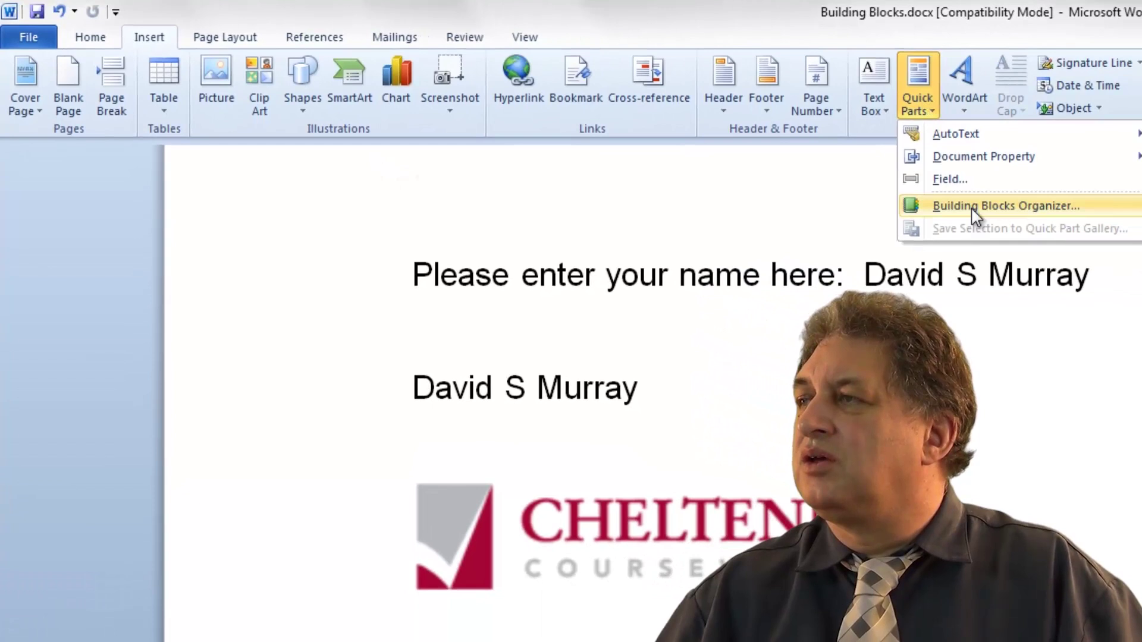
left_click(973, 207)
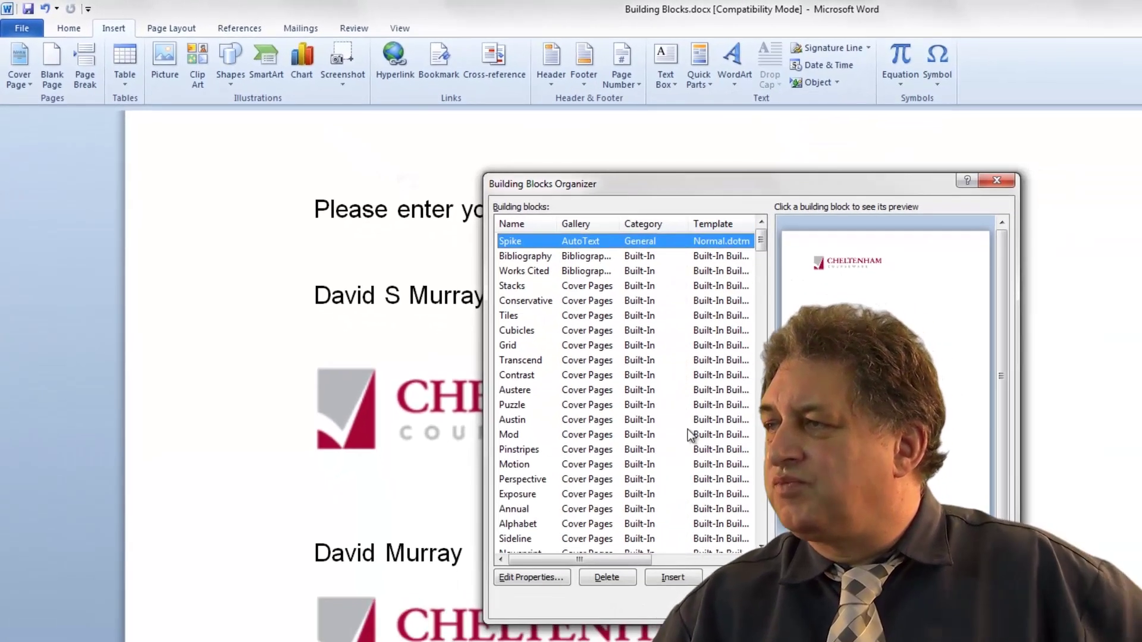
left_click_drag(762, 247, 762, 258)
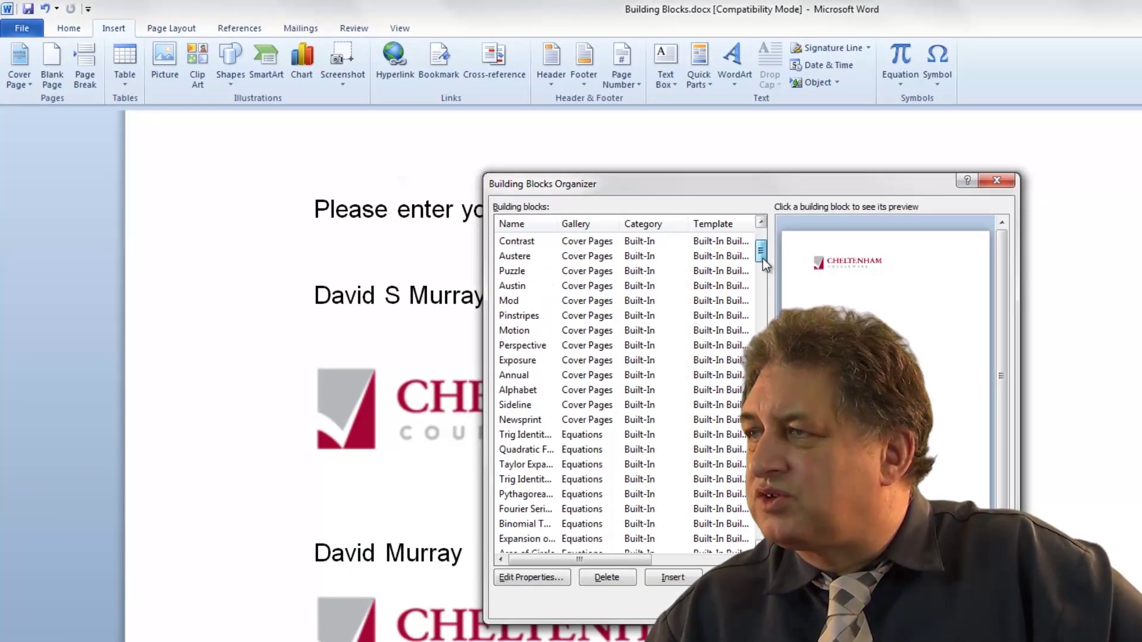
left_click(518, 331)
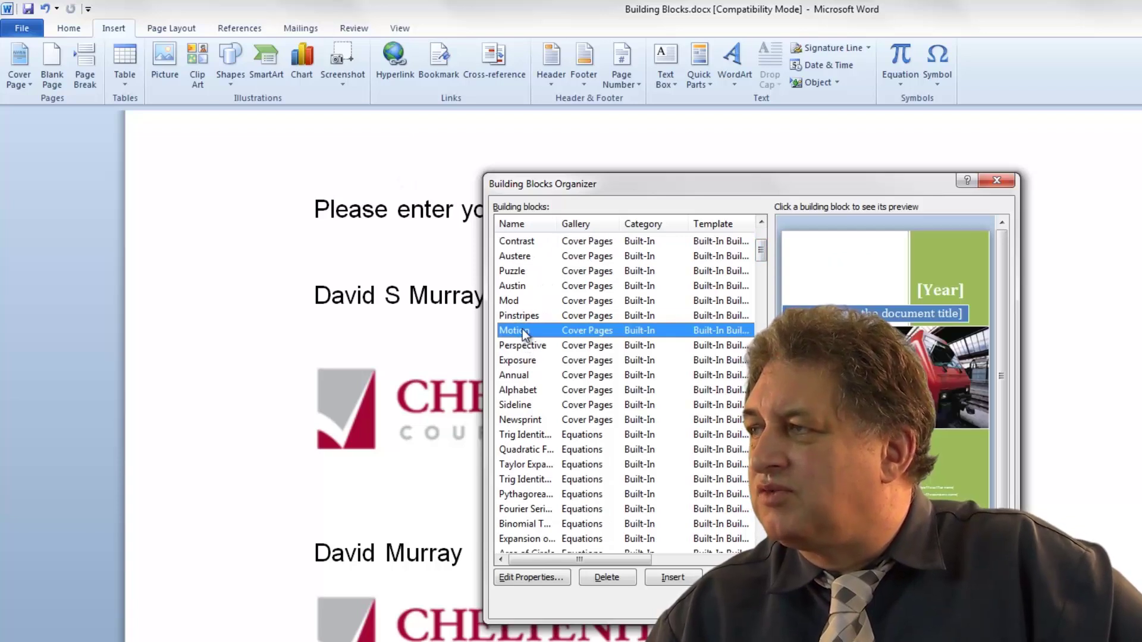
left_click(527, 364)
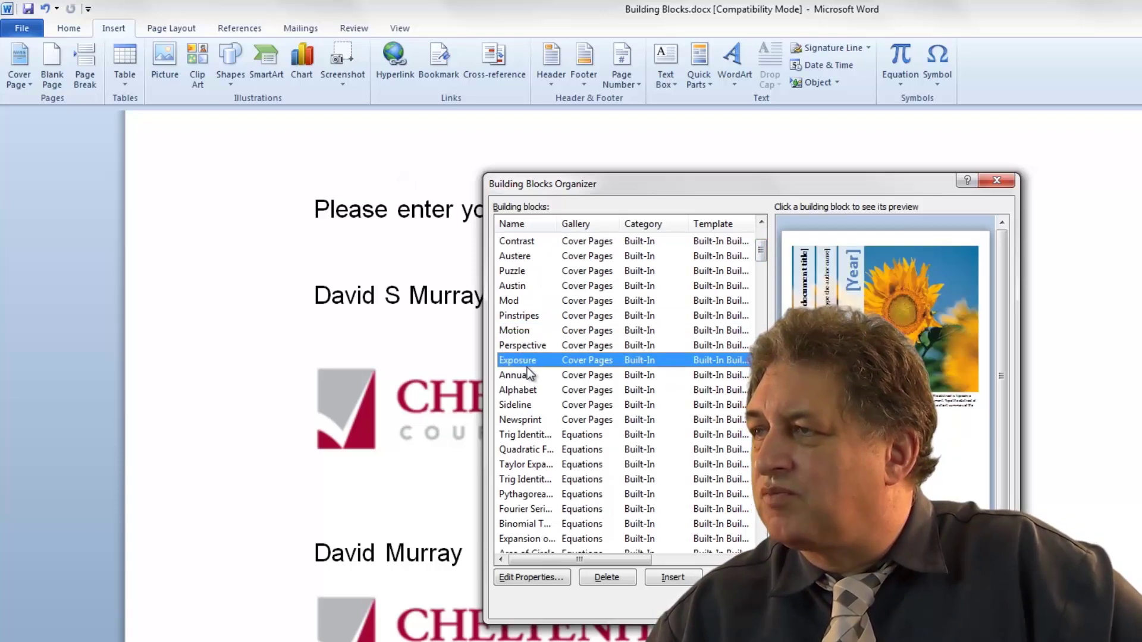
left_click(531, 348)
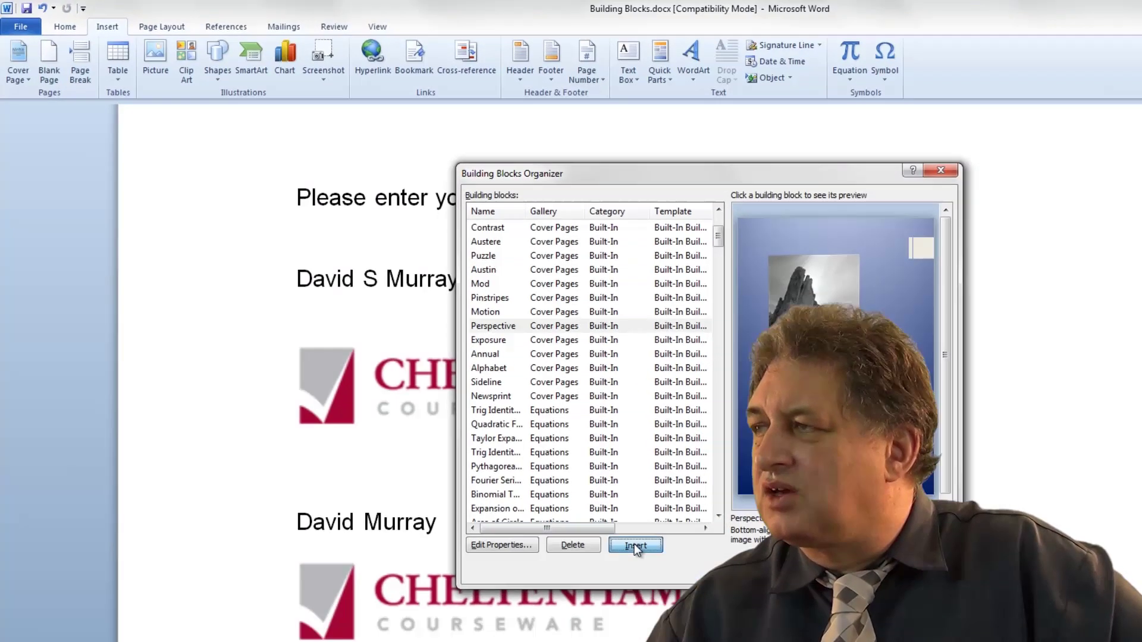
left_click(672, 576)
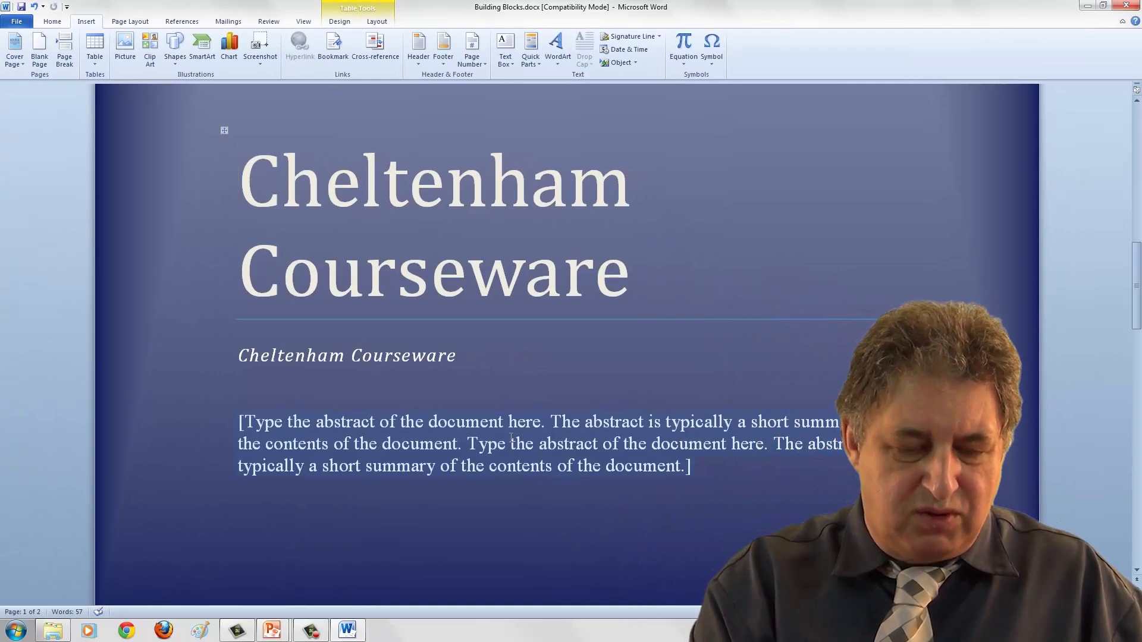
Step: Review the Perspective cover page and the names-and-logos page in print preview
key("ctrl+p")
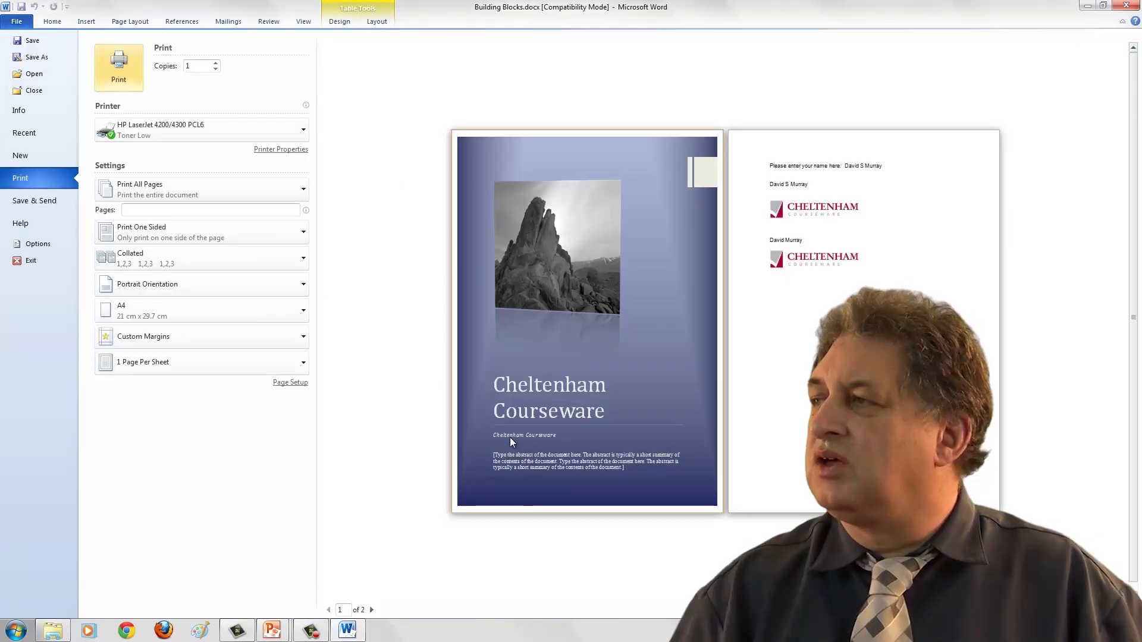